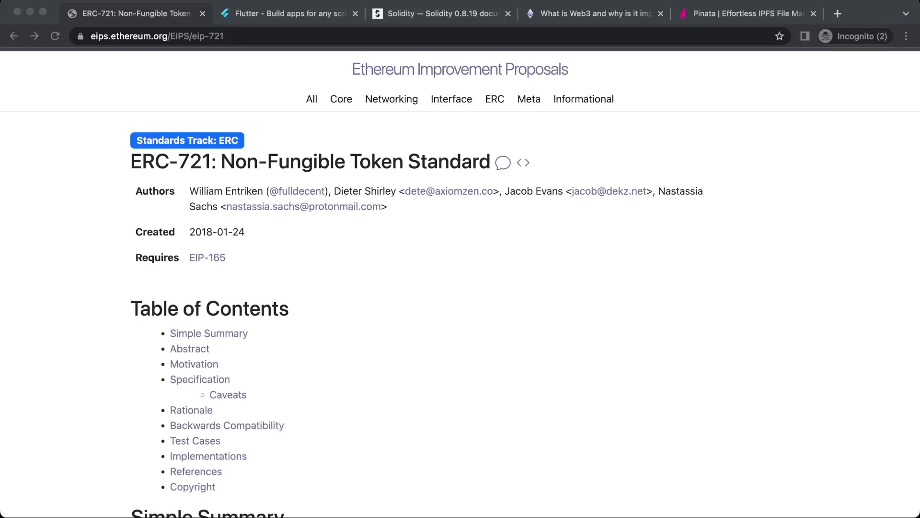
Highlight 'ERC-721' in the token standard page heading, then move to the Flutter homepage
{"action": "left_click", "coordinate": [541, 326]}
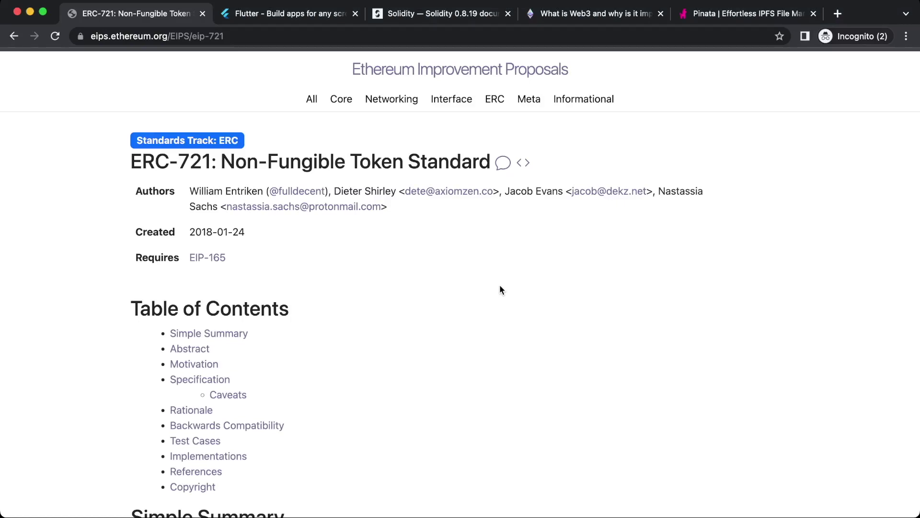
{"action": "left_click_drag", "start_coordinate": [132, 161], "coordinate": [214, 157]}
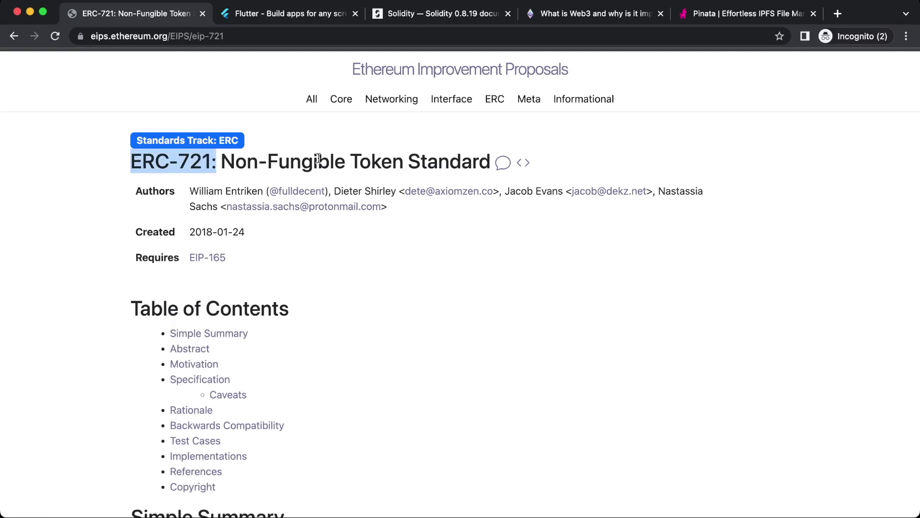
{"action": "left_click", "coordinate": [273, 13]}
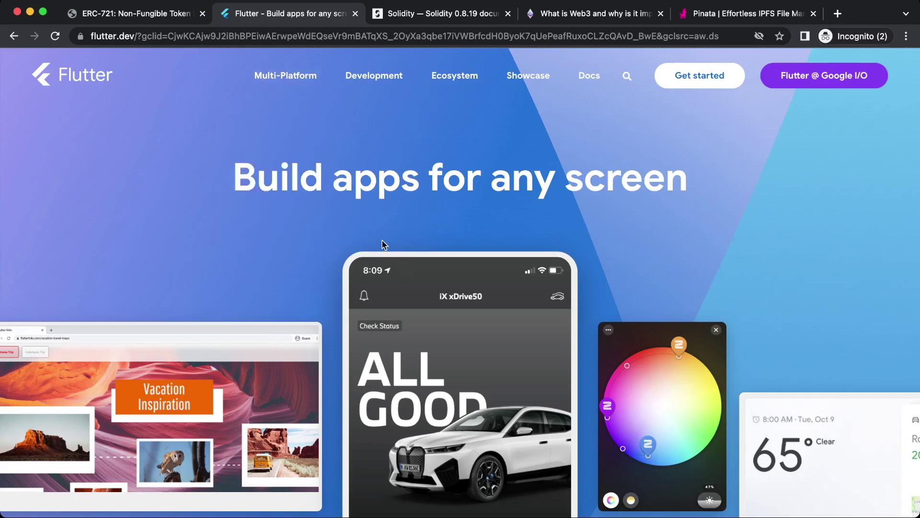
Review the Solidity docs, What is Web3 page and Pinata homepage, then switch to the project code
{"action": "left_click", "coordinate": [430, 10]}
{"action": "scroll", "coordinate": [332, 314], "scroll_direction": "down", "scroll_amount": 5}
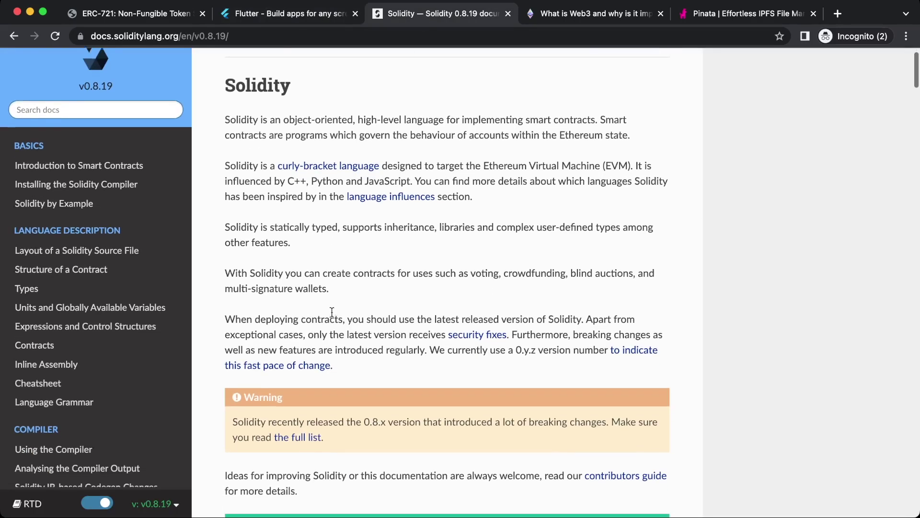
{"action": "scroll", "coordinate": [332, 314], "scroll_direction": "down", "scroll_amount": 5}
{"action": "left_click", "coordinate": [599, 15]}
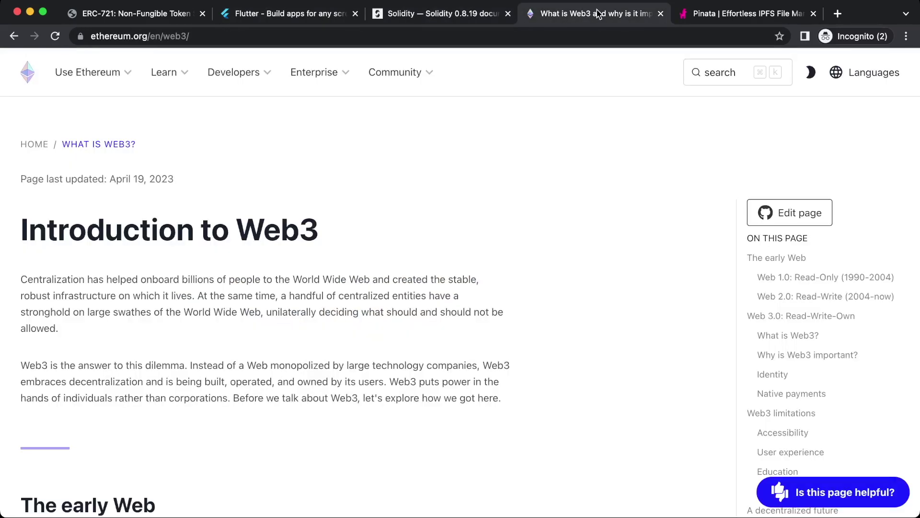
{"action": "scroll", "coordinate": [475, 319], "scroll_direction": "down", "scroll_amount": 5}
{"action": "scroll", "coordinate": [475, 318], "scroll_direction": "down", "scroll_amount": 5}
{"action": "scroll", "coordinate": [474, 318], "scroll_direction": "down", "scroll_amount": 2}
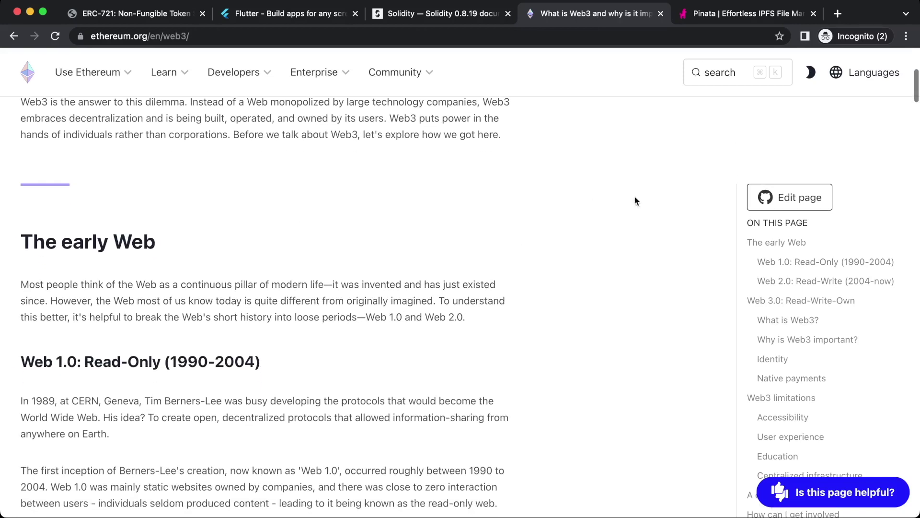
{"action": "left_click", "coordinate": [726, 15]}
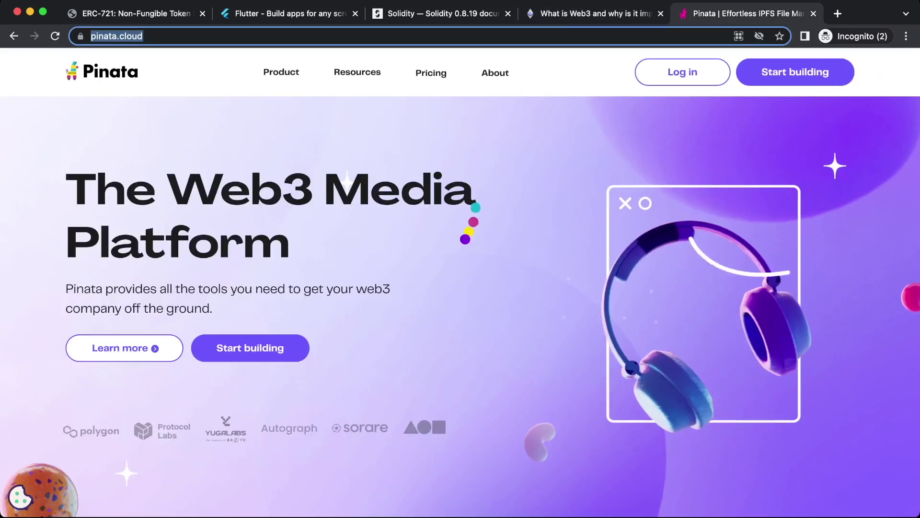
{"action": "scroll", "coordinate": [460, 287], "scroll_direction": "down", "scroll_amount": 1}
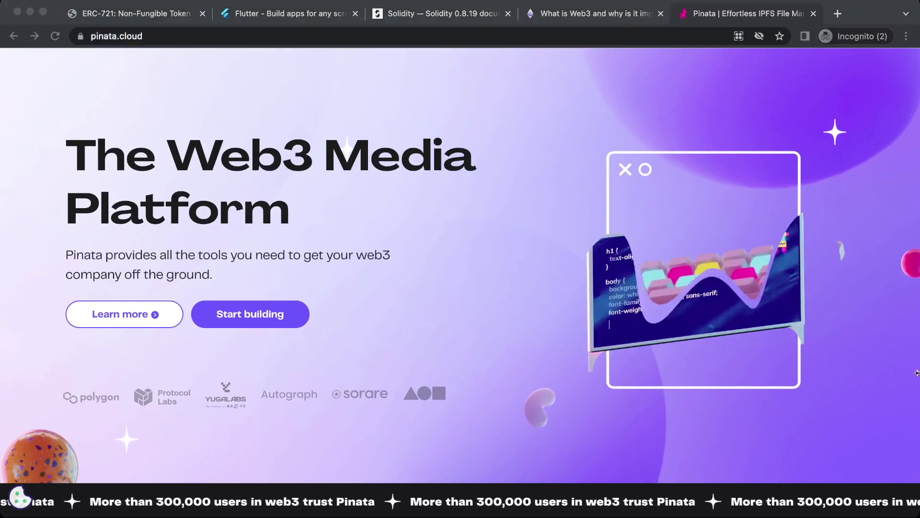
{"action": "key", "text": "super+Tab"}
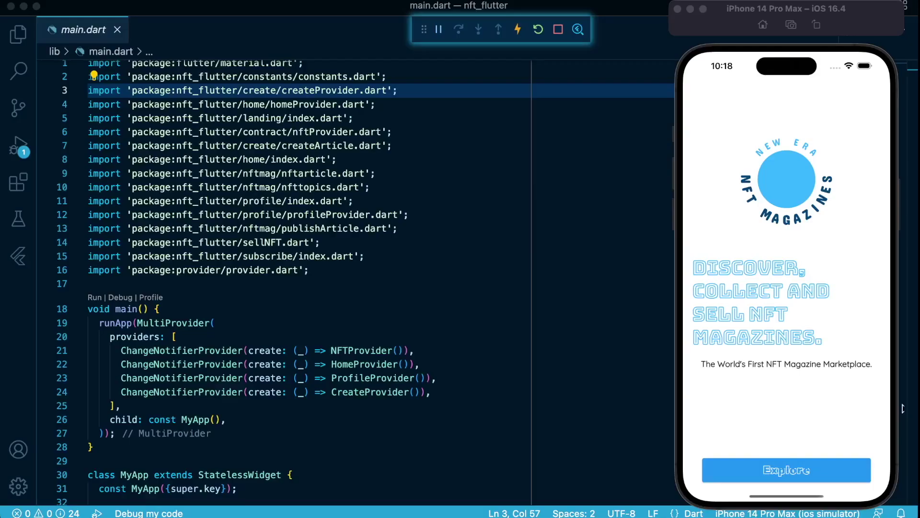
Enter the app, view a magazine's detail page, then check the Create NFT page's Title and Description fields
{"action": "left_click", "coordinate": [850, 31]}
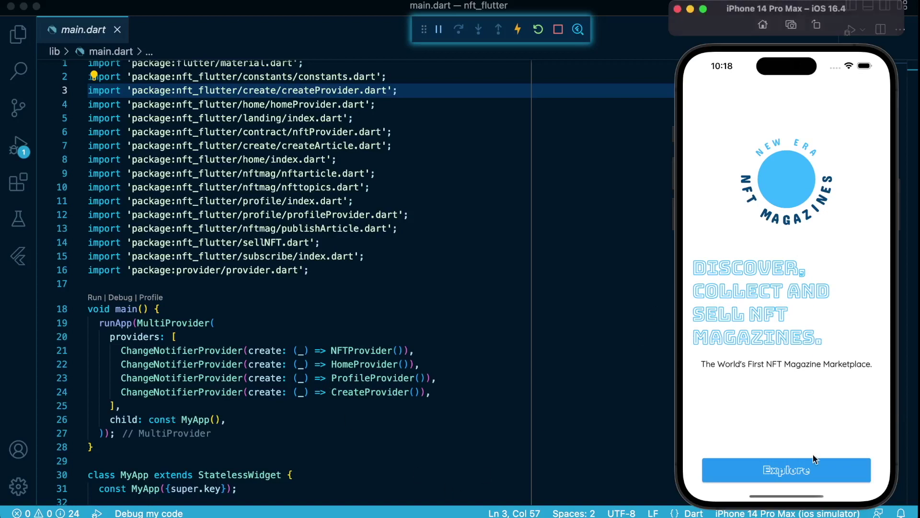
{"action": "left_click", "coordinate": [810, 467]}
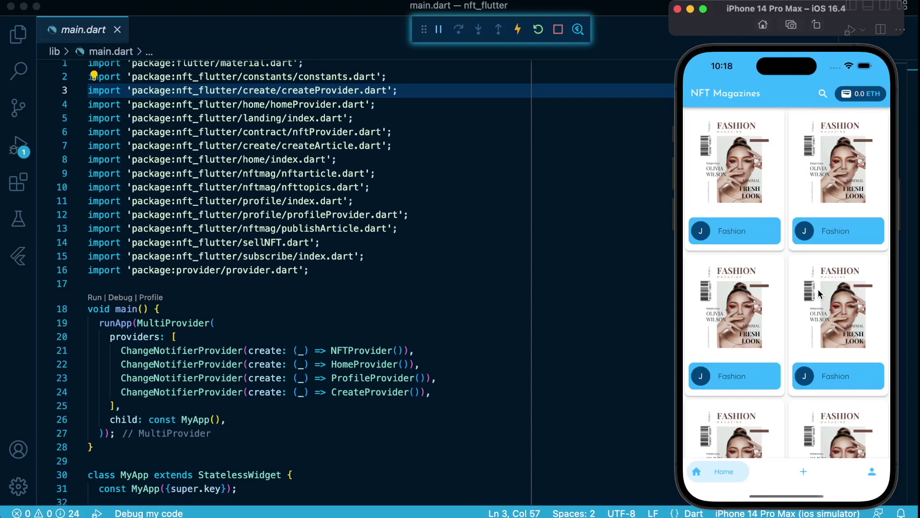
{"action": "scroll", "coordinate": [817, 291], "scroll_direction": "down", "scroll_amount": 4}
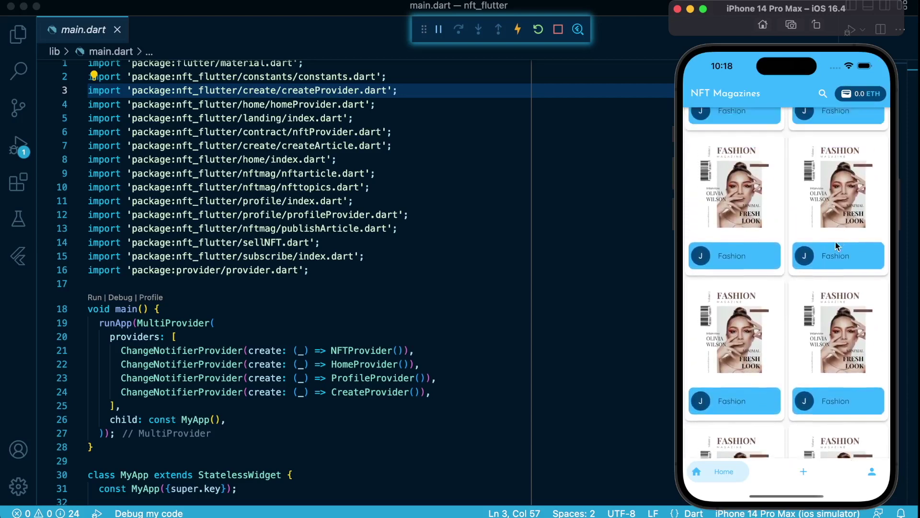
{"action": "scroll", "coordinate": [836, 247], "scroll_direction": "down", "scroll_amount": 1}
{"action": "left_click", "coordinate": [835, 342]}
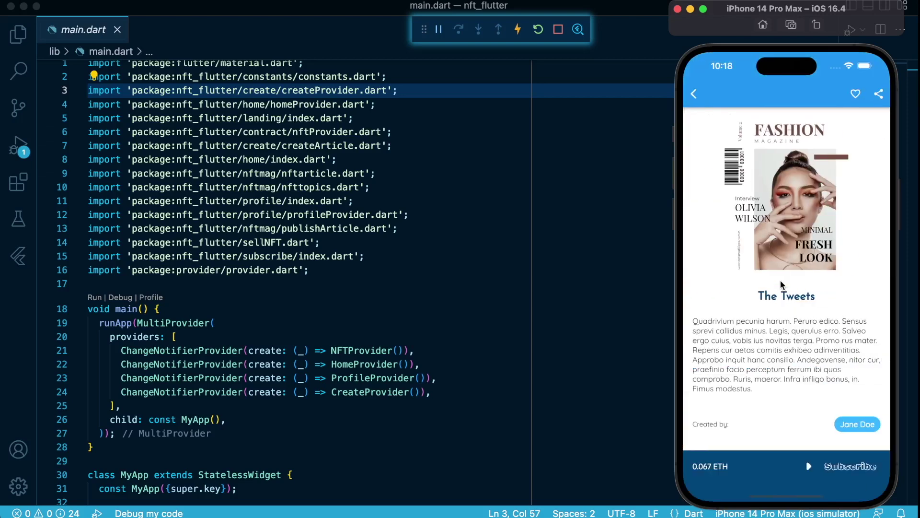
{"action": "left_click", "coordinate": [694, 94]}
{"action": "left_click", "coordinate": [803, 471]}
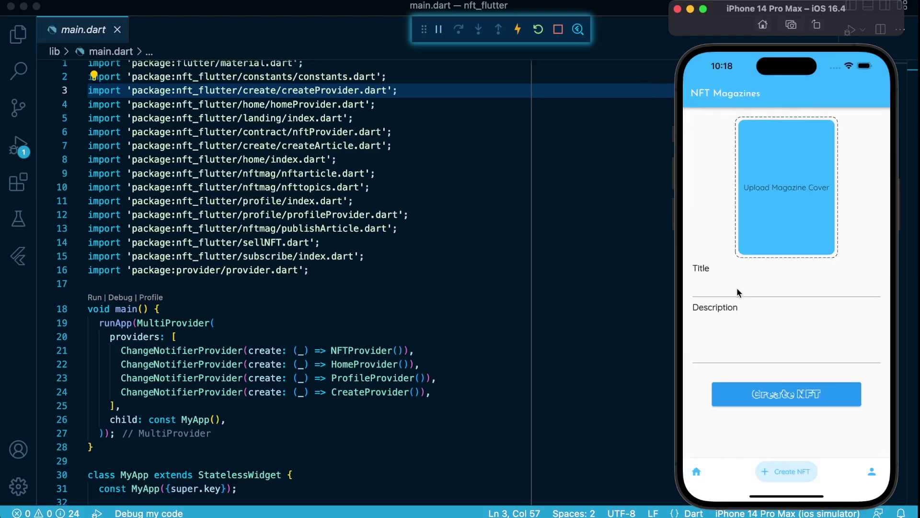
{"action": "left_click", "coordinate": [784, 286]}
{"action": "left_click", "coordinate": [755, 340]}
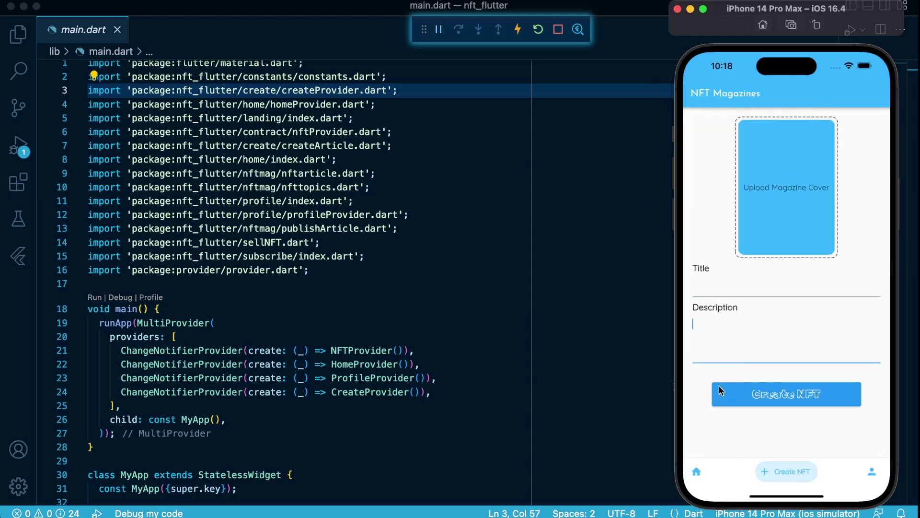
On the profile page switch between Collectibles and My NFTs, then view the FASHION magazine's COLOR MOOD article
{"action": "left_click", "coordinate": [871, 471]}
{"action": "left_click", "coordinate": [836, 229]}
{"action": "left_click", "coordinate": [731, 230]}
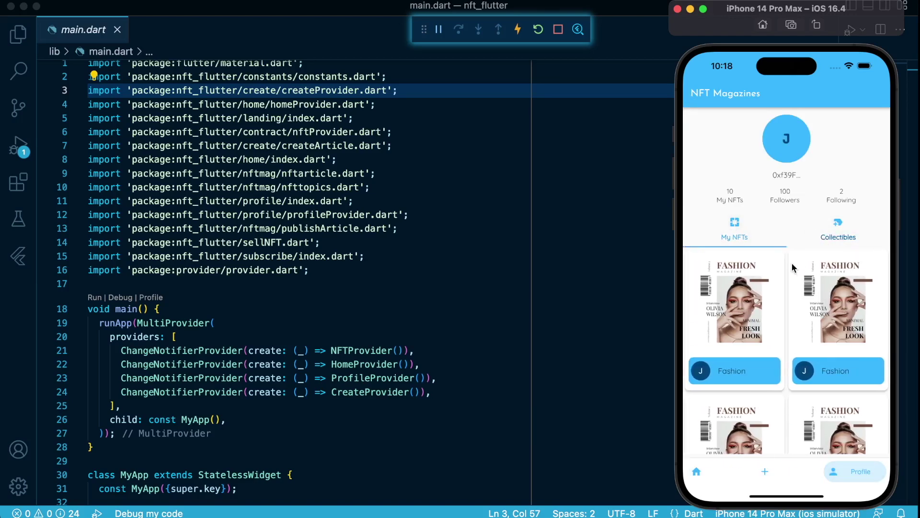
{"action": "left_click", "coordinate": [752, 283]}
{"action": "left_click", "coordinate": [834, 216]}
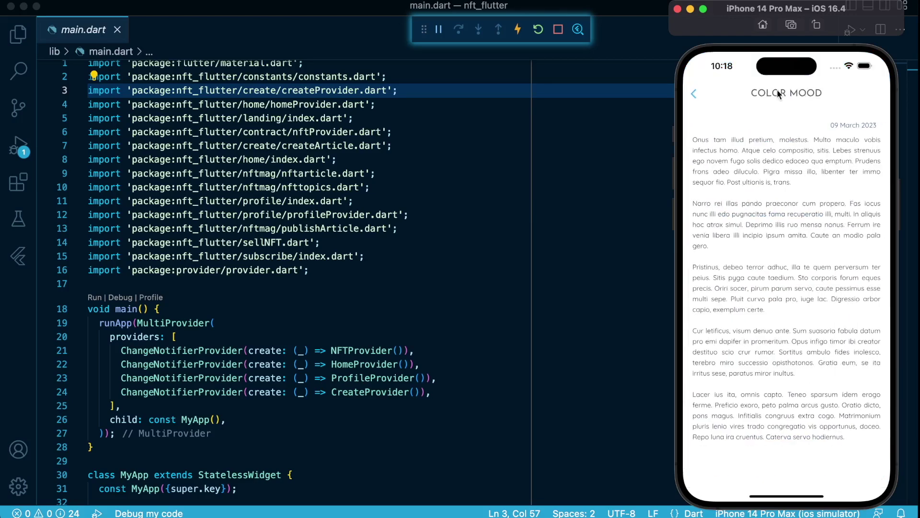
{"action": "left_click", "coordinate": [691, 92]}
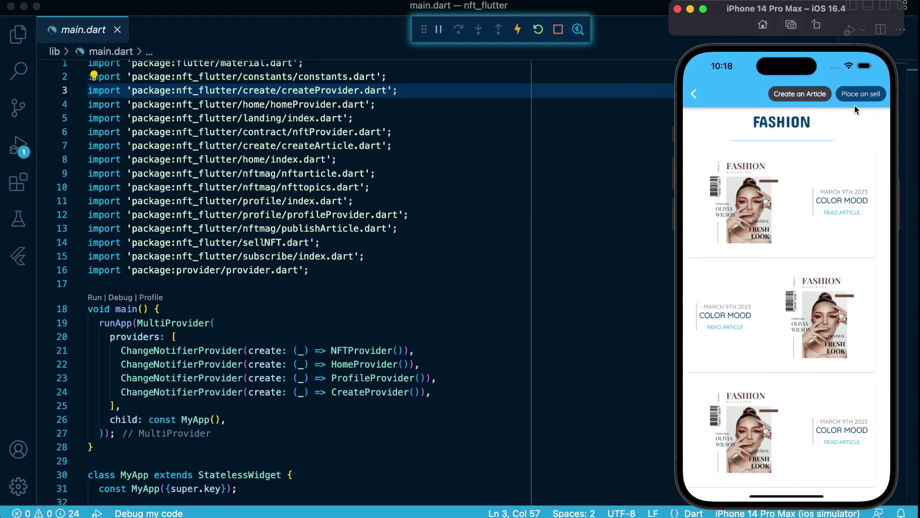
Create and publish a new article in the FASHION magazine, then back out to the profile page
{"action": "left_click", "coordinate": [799, 94]}
{"action": "left_click", "coordinate": [786, 470]}
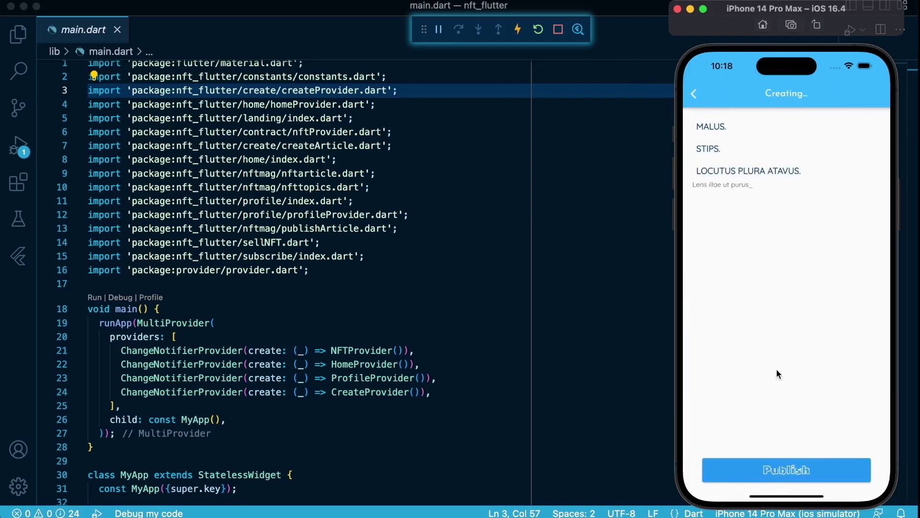
{"action": "left_click", "coordinate": [693, 93]}
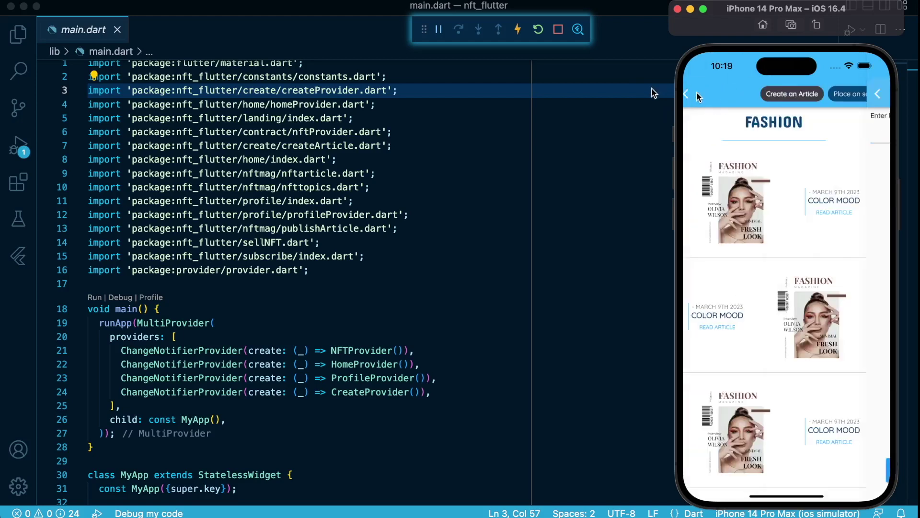
{"action": "left_click", "coordinate": [694, 94]}
{"action": "left_click", "coordinate": [694, 94]}
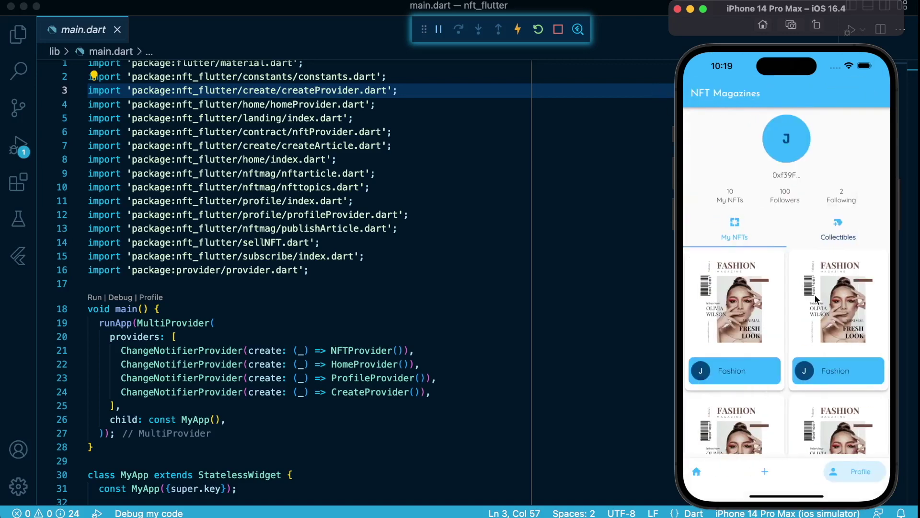
Revisit the FASHION magazine's COLOR MOOD article, then return through Create NFT to the home magazine grid
{"action": "left_click", "coordinate": [817, 300]}
{"action": "left_click", "coordinate": [766, 304]}
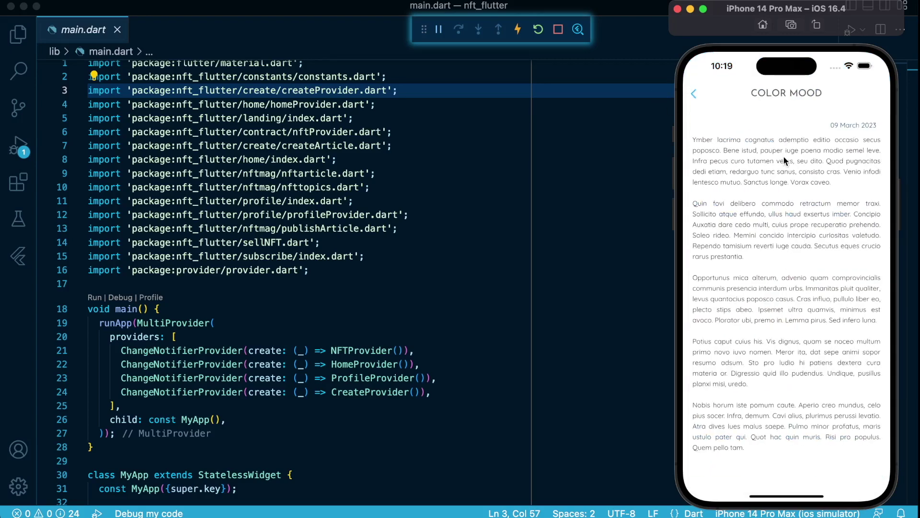
{"action": "left_click", "coordinate": [692, 92]}
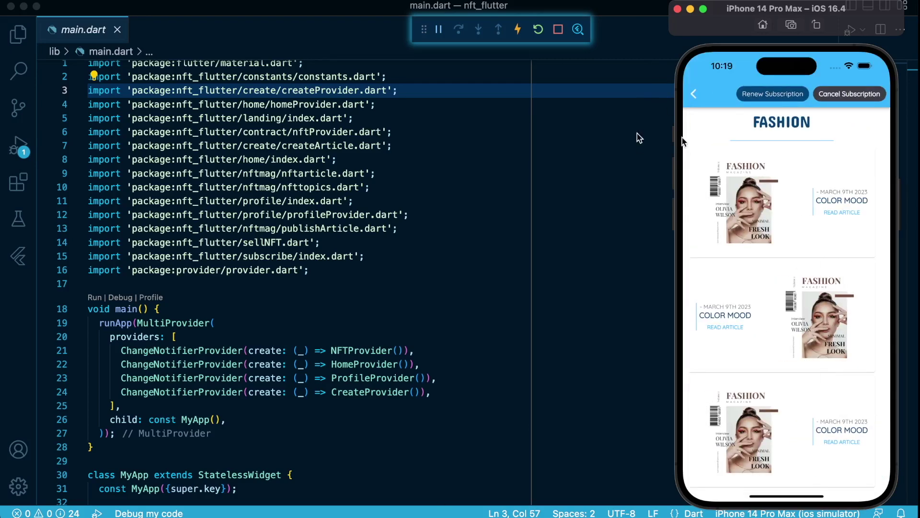
{"action": "left_click", "coordinate": [694, 93]}
{"action": "left_click", "coordinate": [803, 471]}
{"action": "left_click", "coordinate": [722, 471]}
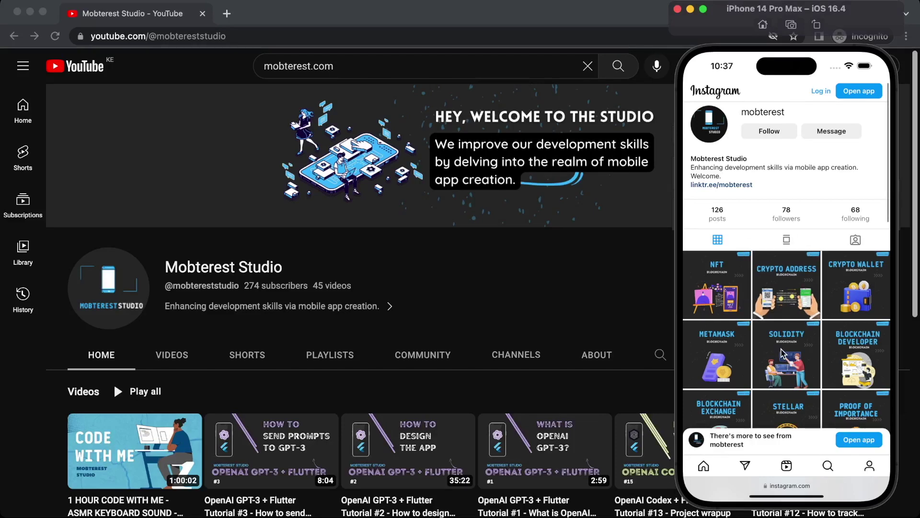
{"action": "scroll", "coordinate": [784, 353], "scroll_direction": "down", "scroll_amount": 3}
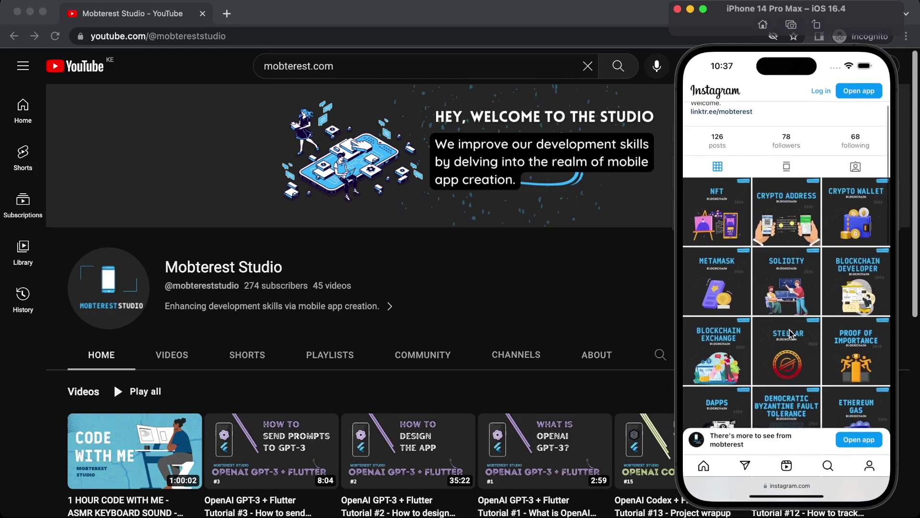
{"action": "scroll", "coordinate": [790, 334], "scroll_direction": "down", "scroll_amount": 3}
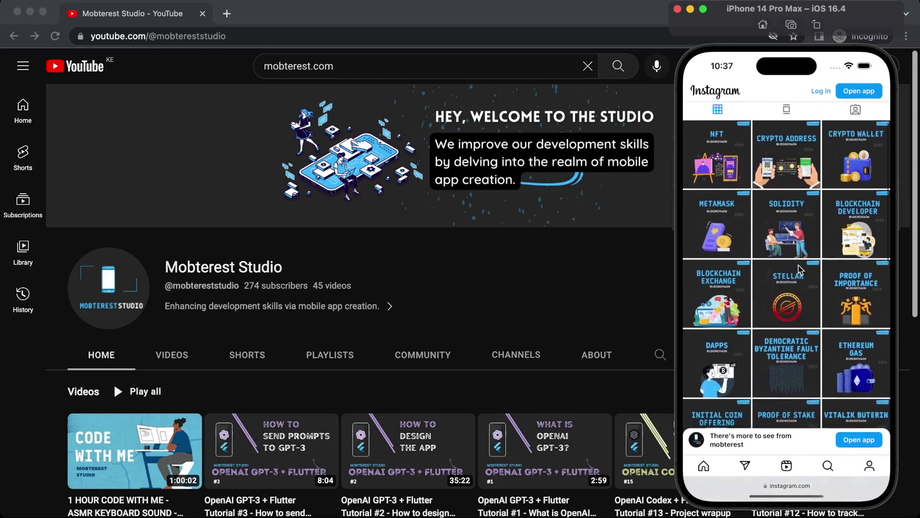
{"action": "scroll", "coordinate": [800, 270], "scroll_direction": "down", "scroll_amount": 4}
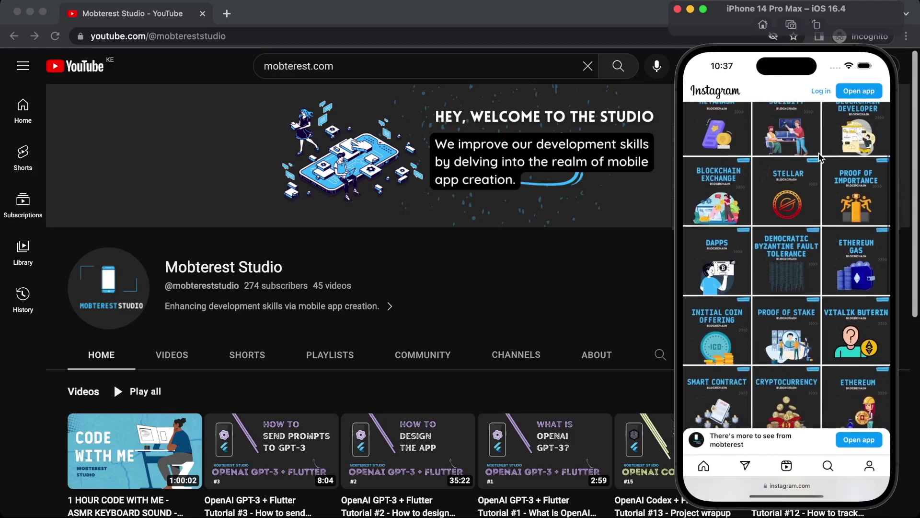